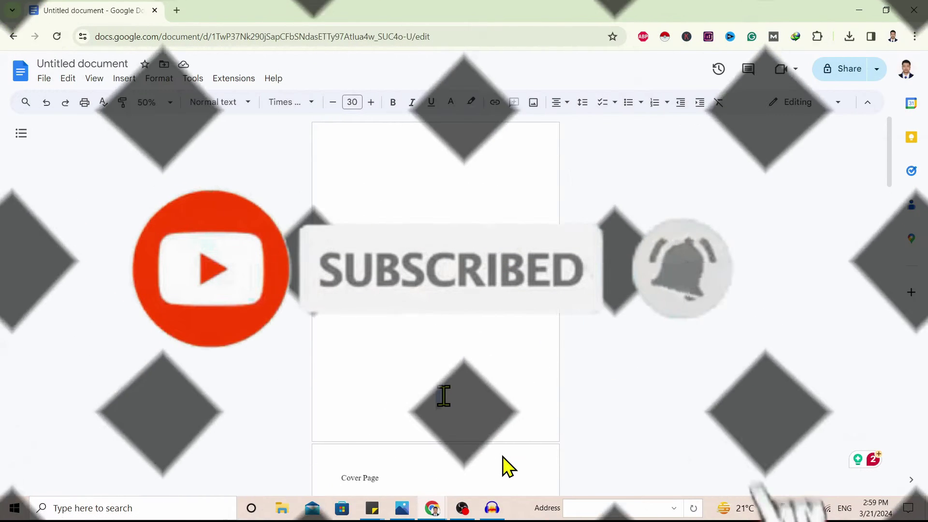
Select and deselect the title page, Table of Contents and Introduction text to inspect the layout.
{"action": "mouse_move", "coordinate": [406, 146]}
{"action": "left_mouse_down"}
{"action": "mouse_move", "coordinate": [441, 385]}
{"action": "mouse_move", "coordinate": [476, 401]}
{"action": "mouse_move", "coordinate": [422, 172]}
{"action": "mouse_move", "coordinate": [410, 175]}
{"action": "left_mouse_up"}
{"action": "left_click", "coordinate": [409, 175]}
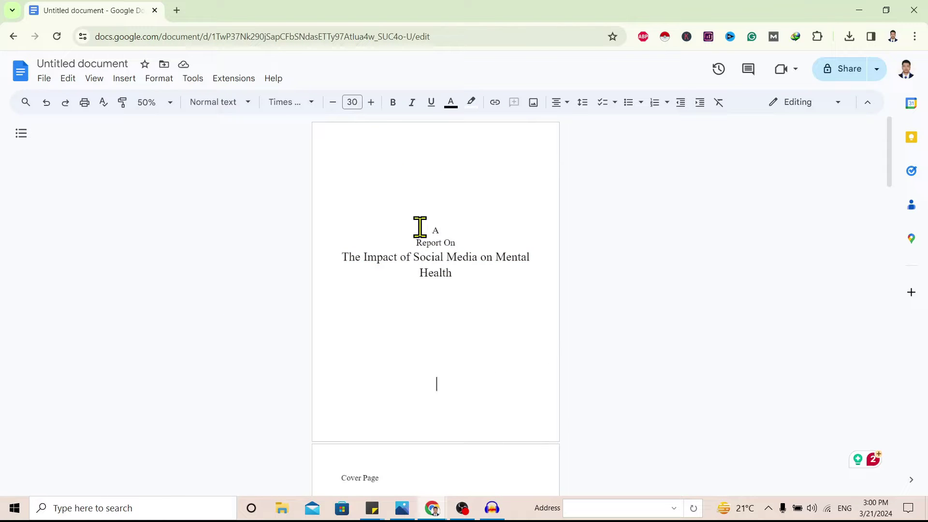
{"action": "scroll", "coordinate": [420, 227], "scroll_direction": "down", "scroll_amount": 6}
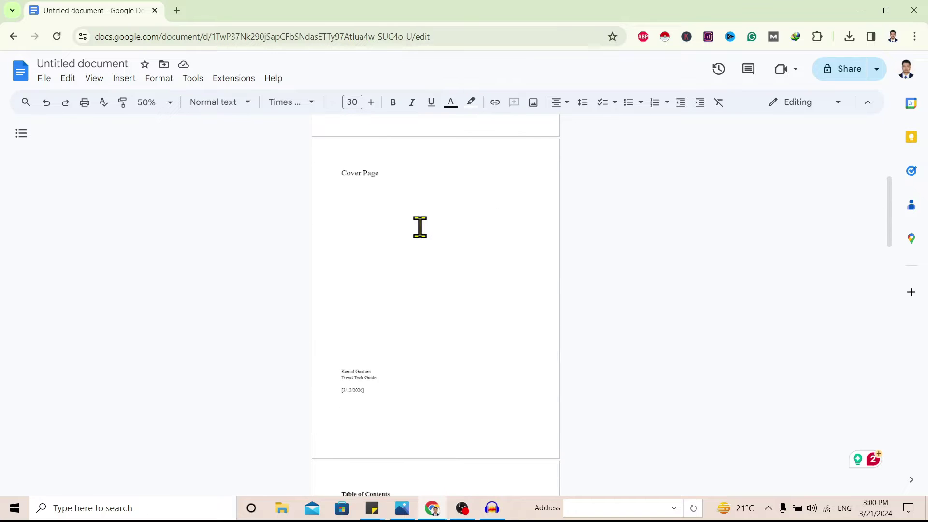
{"action": "scroll", "coordinate": [420, 227], "scroll_direction": "down", "scroll_amount": 5}
{"action": "left_click_drag", "start_coordinate": [332, 247], "coordinate": [409, 315]}
{"action": "left_click", "coordinate": [409, 315]}
{"action": "scroll", "coordinate": [363, 302], "scroll_direction": "down", "scroll_amount": 5}
{"action": "left_click_drag", "start_coordinate": [351, 290], "coordinate": [483, 400]}
{"action": "left_click", "coordinate": [486, 403]}
{"action": "scroll", "coordinate": [486, 404], "scroll_direction": "up", "scroll_amount": 2}
{"action": "scroll", "coordinate": [487, 404], "scroll_direction": "up", "scroll_amount": 15}
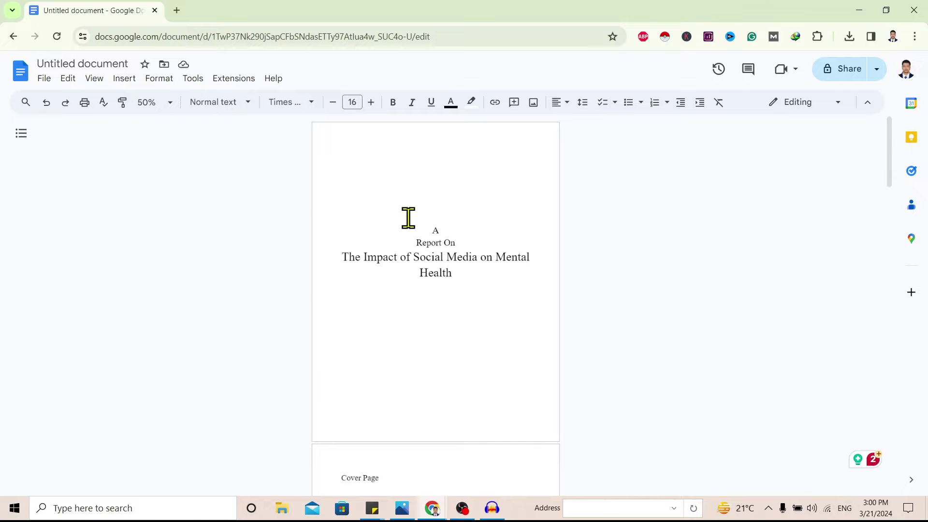
Reselect the title page, Cover Page heading and Introduction through Positive Effects, then return to the title page.
{"action": "left_click_drag", "start_coordinate": [413, 220], "coordinate": [471, 276]}
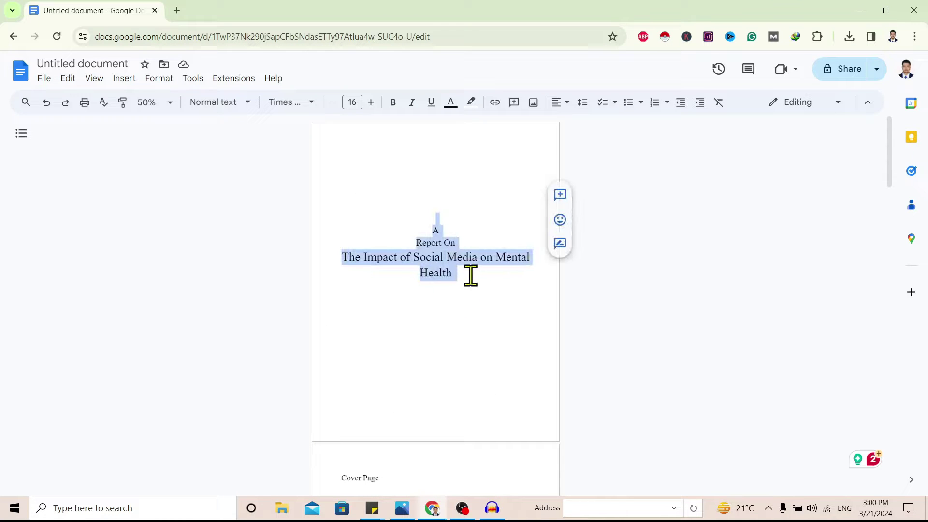
{"action": "left_click", "coordinate": [480, 303]}
{"action": "scroll", "coordinate": [480, 303], "scroll_direction": "down", "scroll_amount": 5}
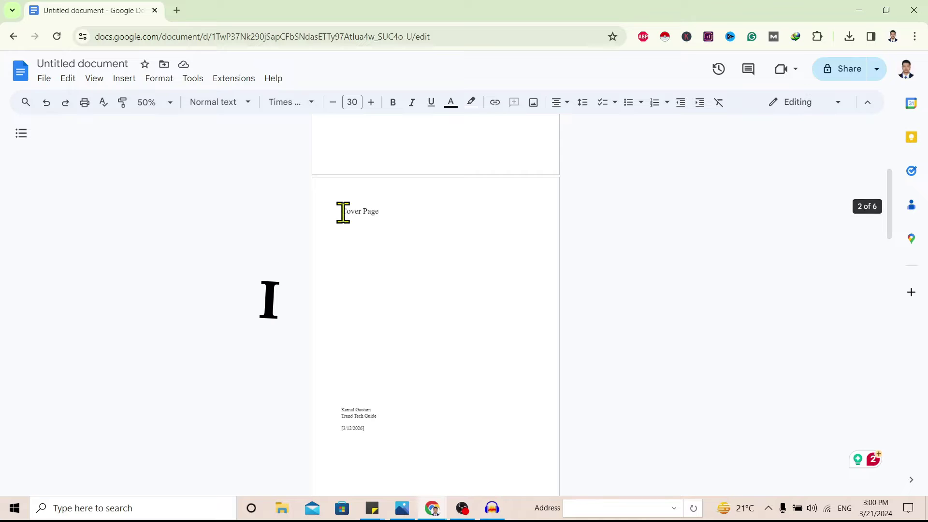
{"action": "left_click_drag", "start_coordinate": [341, 212], "coordinate": [391, 211]}
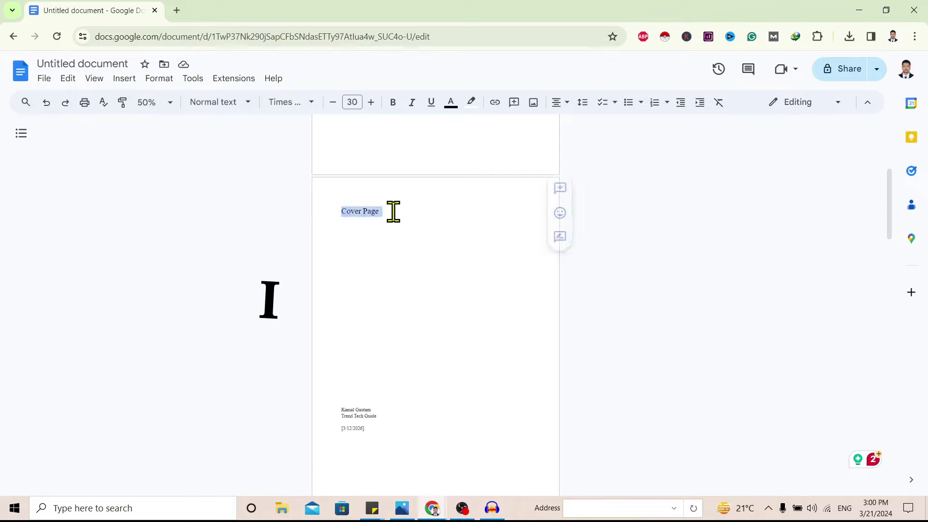
{"action": "left_click", "coordinate": [495, 210]}
{"action": "scroll", "coordinate": [495, 210], "scroll_direction": "down", "scroll_amount": 5}
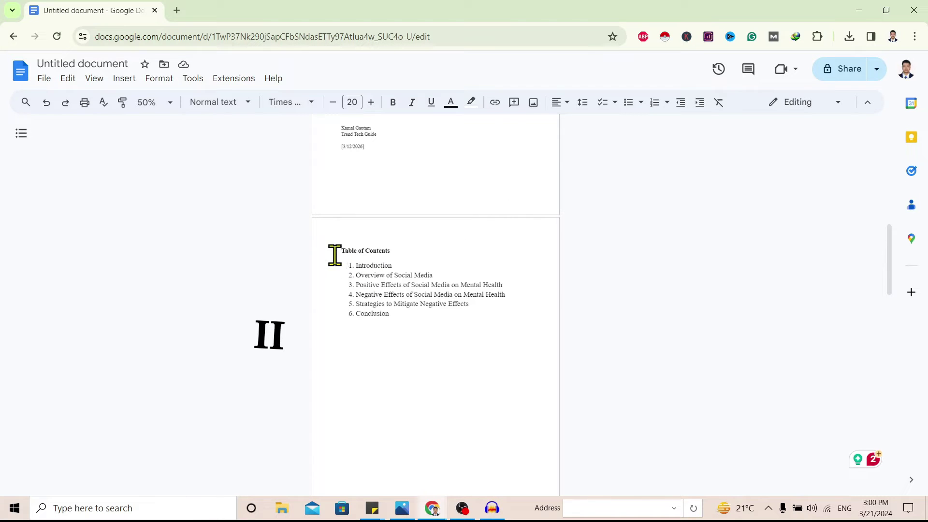
{"action": "scroll", "coordinate": [543, 255], "scroll_direction": "down", "scroll_amount": 7}
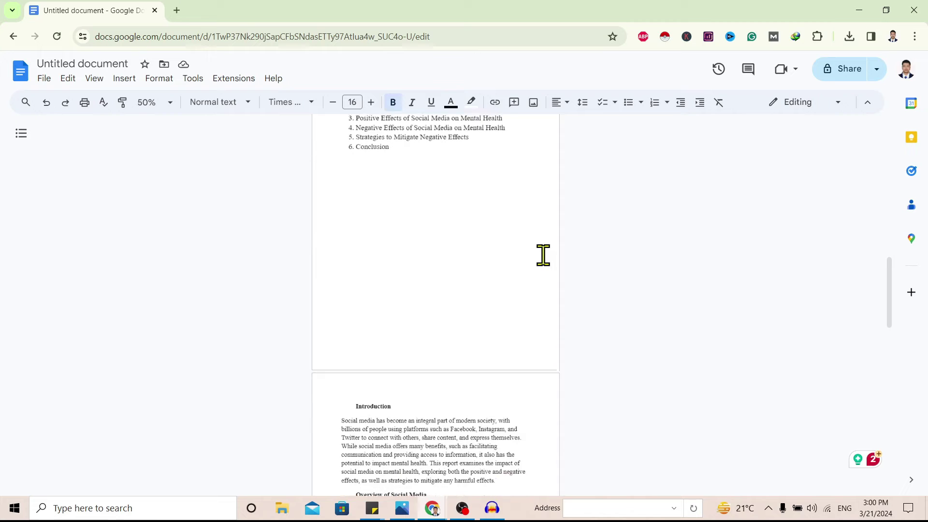
{"action": "left_click_drag", "start_coordinate": [344, 229], "coordinate": [507, 387]}
{"action": "left_click", "coordinate": [451, 386]}
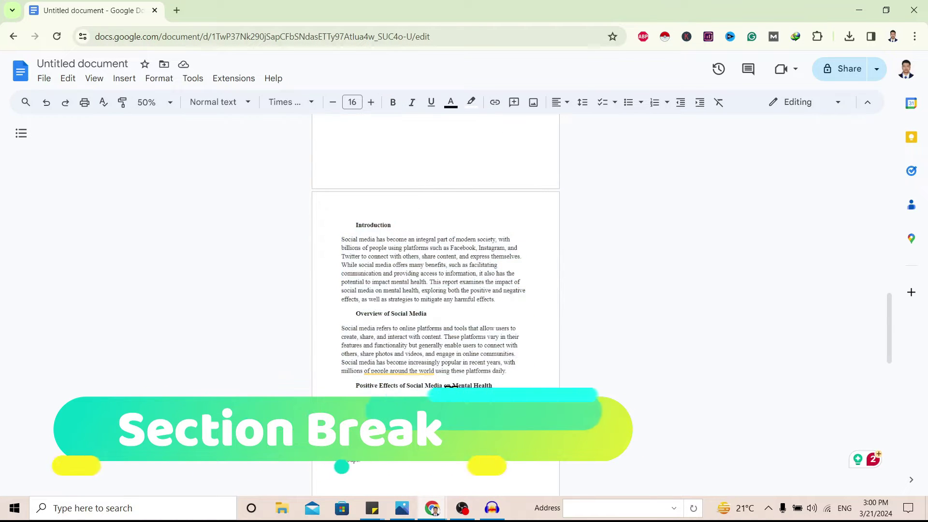
{"action": "scroll", "coordinate": [450, 386], "scroll_direction": "up", "scroll_amount": 10}
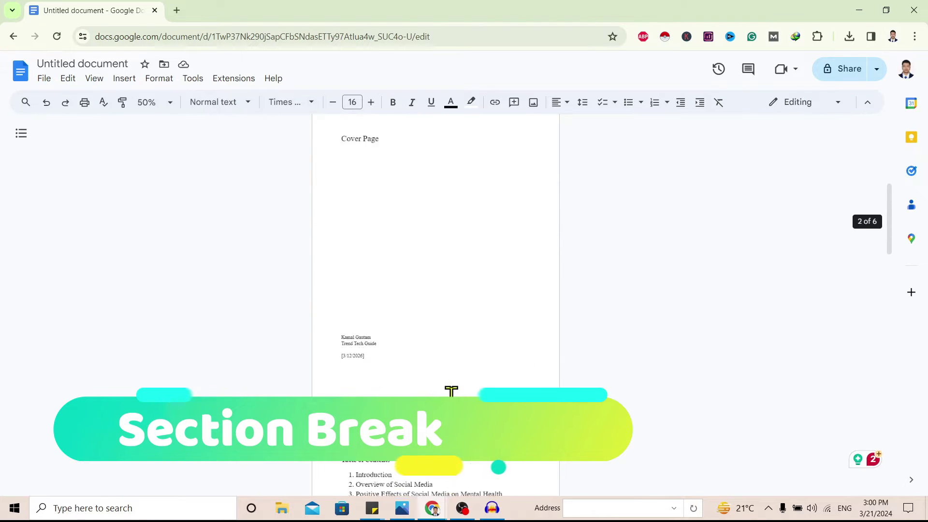
{"action": "scroll", "coordinate": [450, 391], "scroll_direction": "up", "scroll_amount": 6}
{"action": "left_click", "coordinate": [449, 387]}
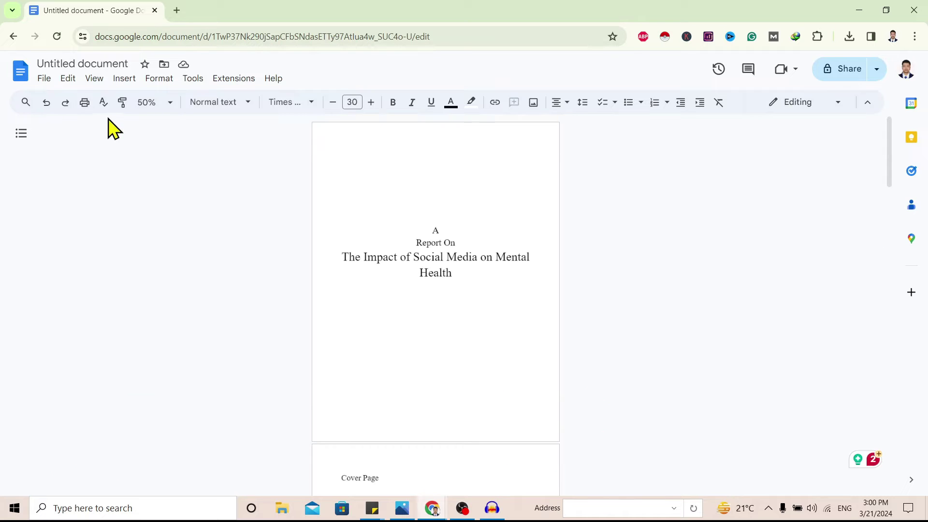
Turn on Show non-printing characters and put the caret on the title page's last empty line.
{"action": "left_click", "coordinate": [93, 84]}
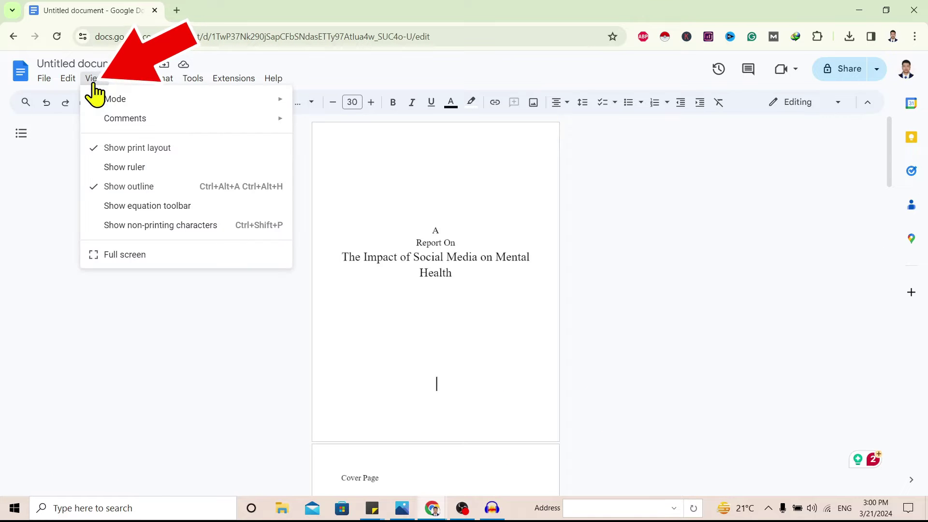
{"action": "left_click", "coordinate": [178, 228]}
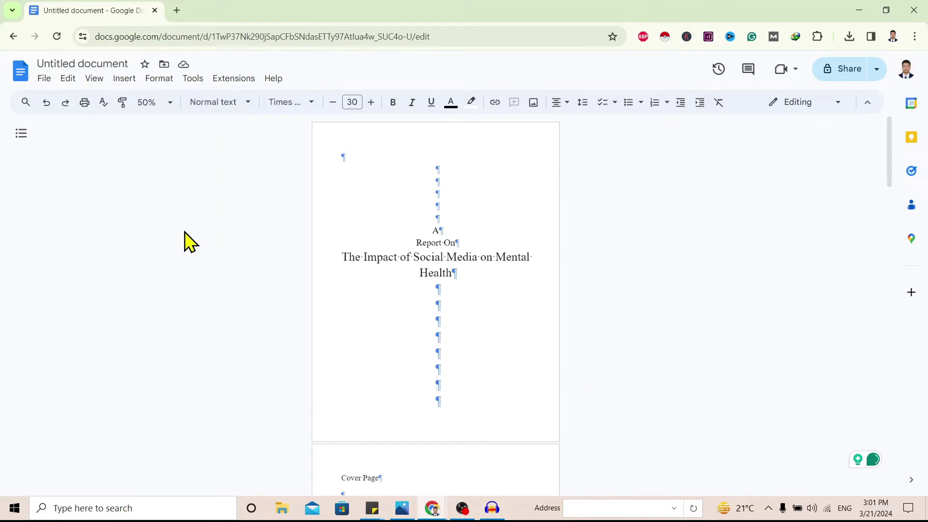
{"action": "left_click", "coordinate": [453, 273]}
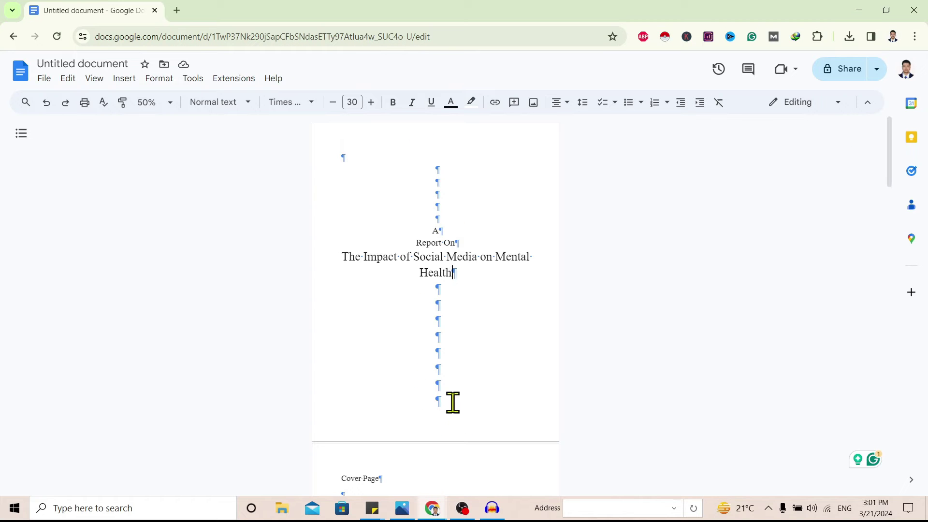
{"action": "left_click", "coordinate": [452, 402]}
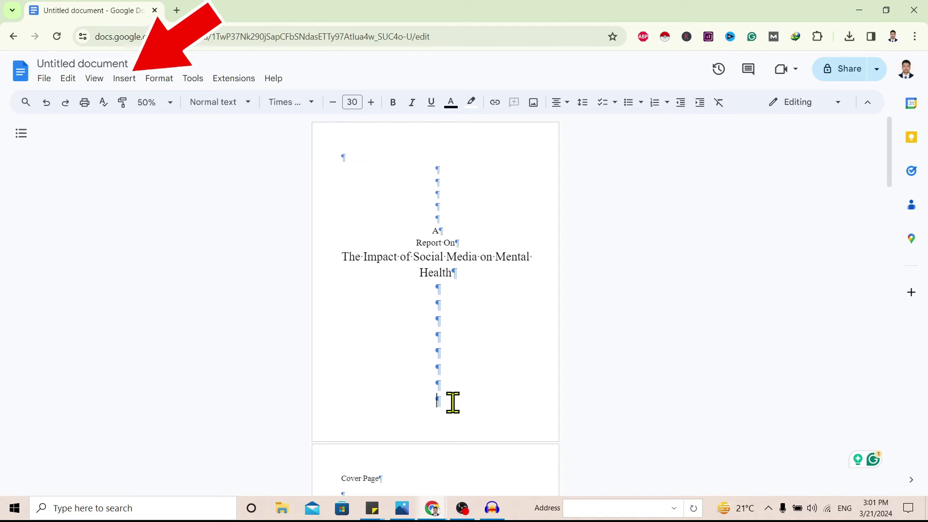
Insert a next-page section break at the end of the title page.
{"action": "left_click", "coordinate": [132, 78]}
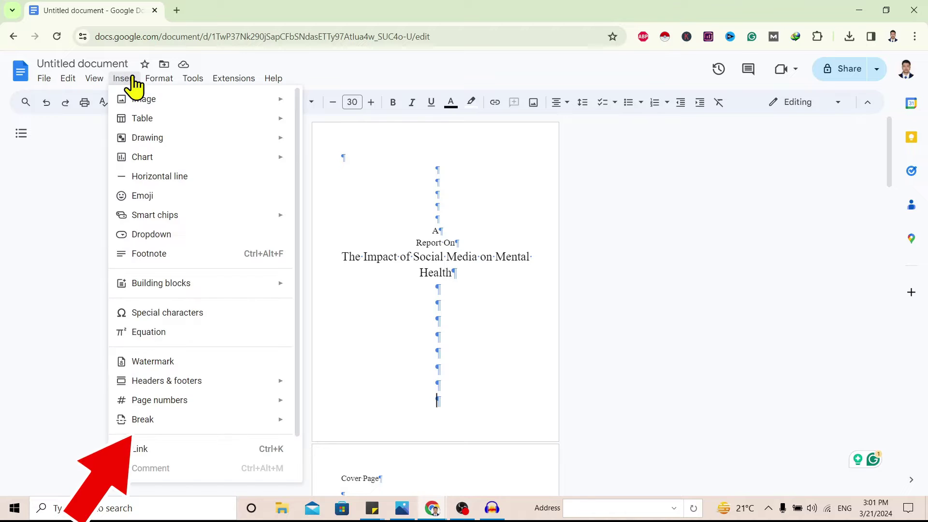
{"action": "mouse_move", "coordinate": [253, 432]}
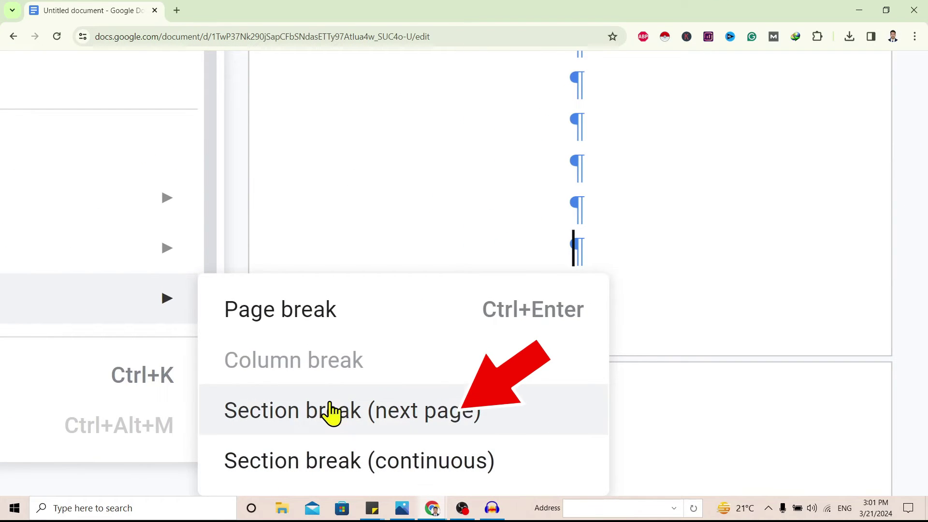
{"action": "left_click", "coordinate": [429, 422]}
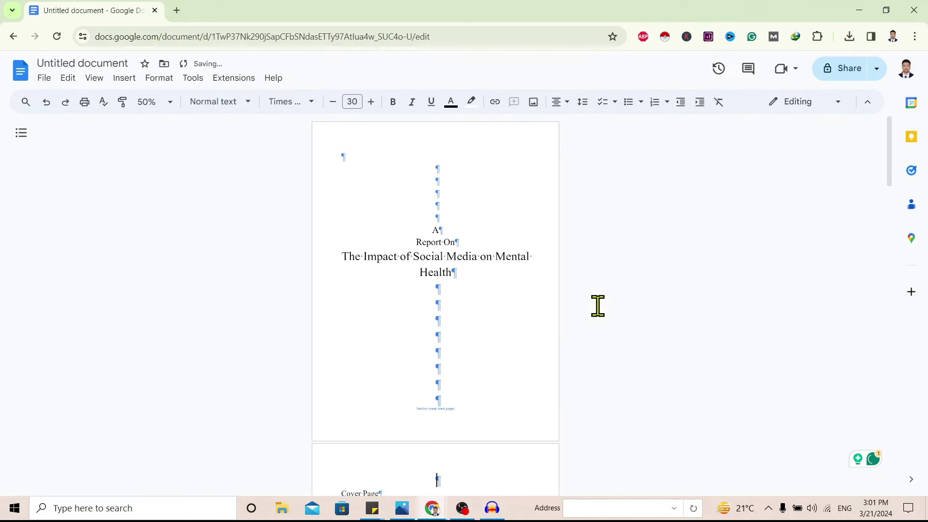
Delete the empty paragraph above the Cover Page heading.
{"action": "scroll", "coordinate": [429, 285], "scroll_direction": "down", "scroll_amount": 3}
{"action": "scroll", "coordinate": [428, 286], "scroll_direction": "up", "scroll_amount": 5, "text": "ctrl"}
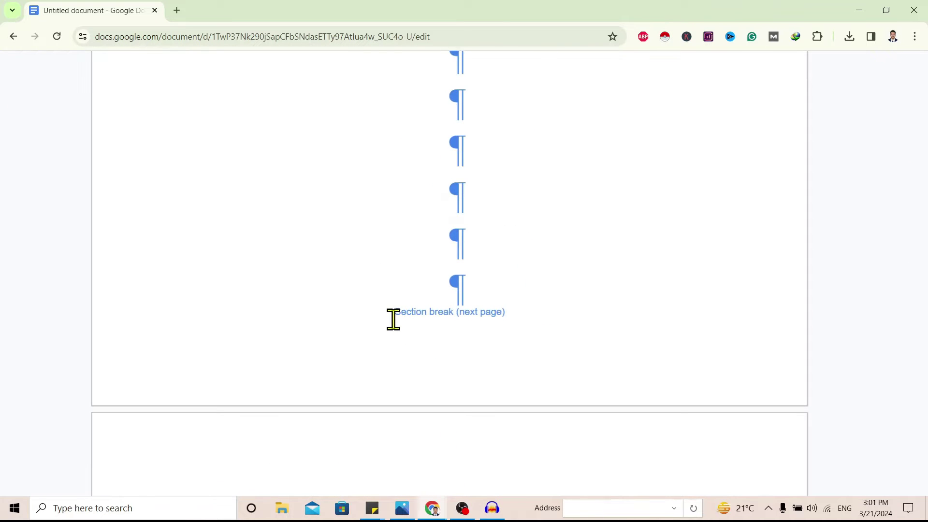
{"action": "scroll", "coordinate": [515, 323], "scroll_direction": "down", "scroll_amount": 5}
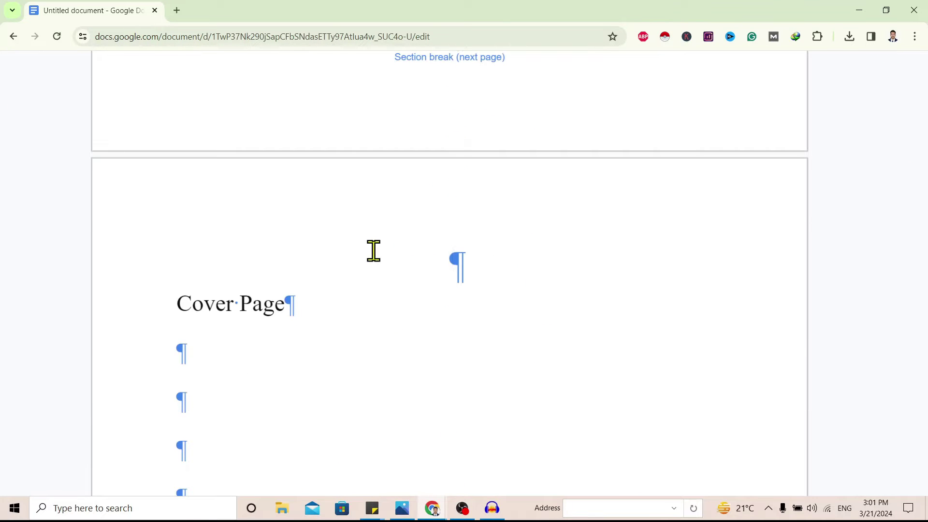
{"action": "key", "text": "BackSpace"}
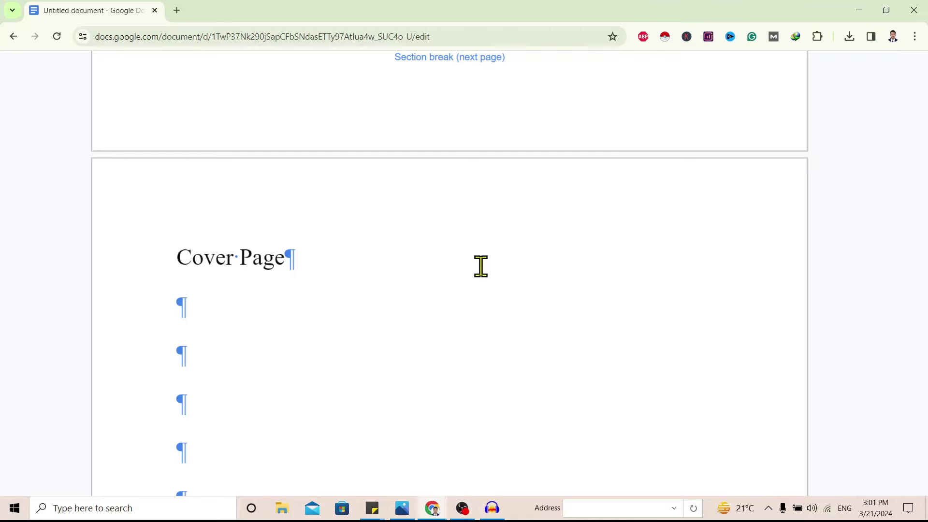
{"action": "scroll", "coordinate": [481, 266], "scroll_direction": "down", "scroll_amount": 5, "text": "ctrl"}
{"action": "scroll", "coordinate": [481, 266], "scroll_direction": "down", "scroll_amount": 3}
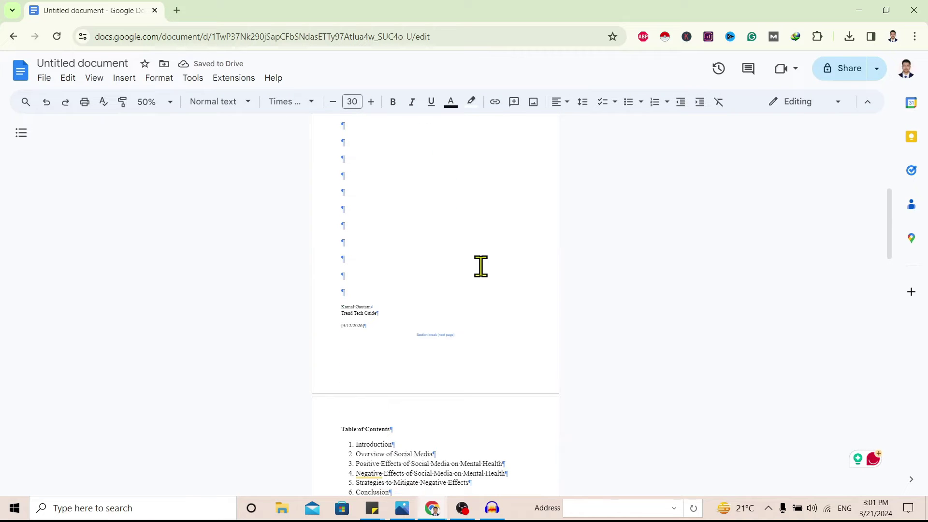
{"action": "scroll", "coordinate": [399, 345], "scroll_direction": "up", "scroll_amount": 5, "text": "ctrl"}
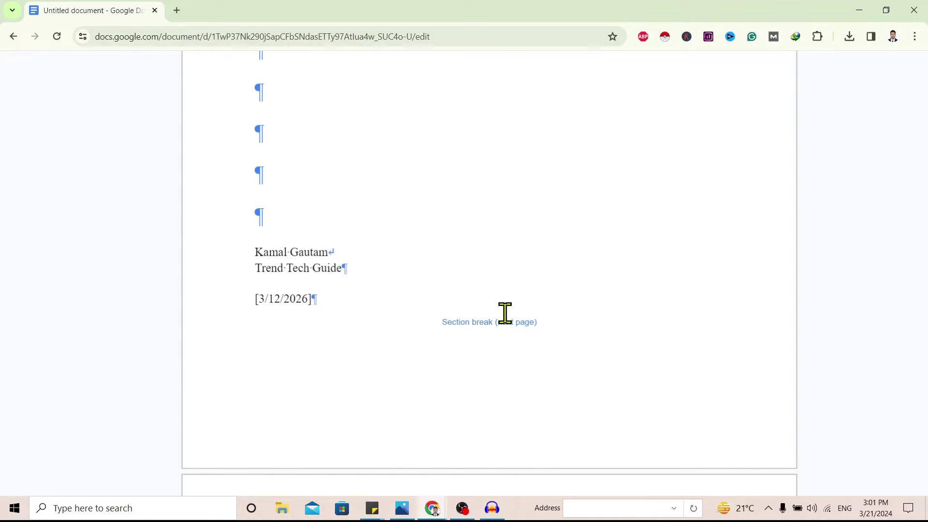
{"action": "scroll", "coordinate": [504, 313], "scroll_direction": "down", "scroll_amount": 5, "text": "ctrl"}
{"action": "scroll", "coordinate": [504, 313], "scroll_direction": "down", "scroll_amount": 6}
{"action": "scroll", "coordinate": [504, 313], "scroll_direction": "down", "scroll_amount": 2}
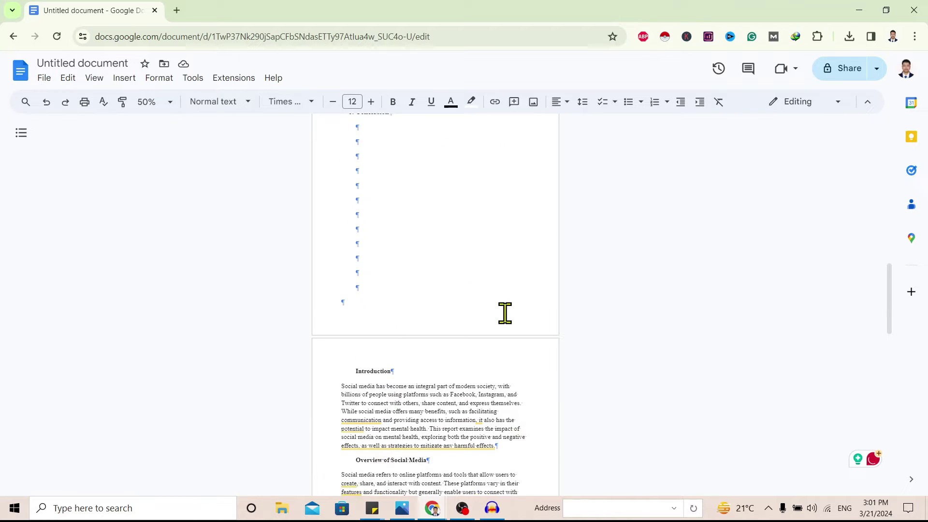
Add a next-page section break after the Table of Contents and remove the blank line above Introduction.
{"action": "left_click", "coordinate": [125, 80]}
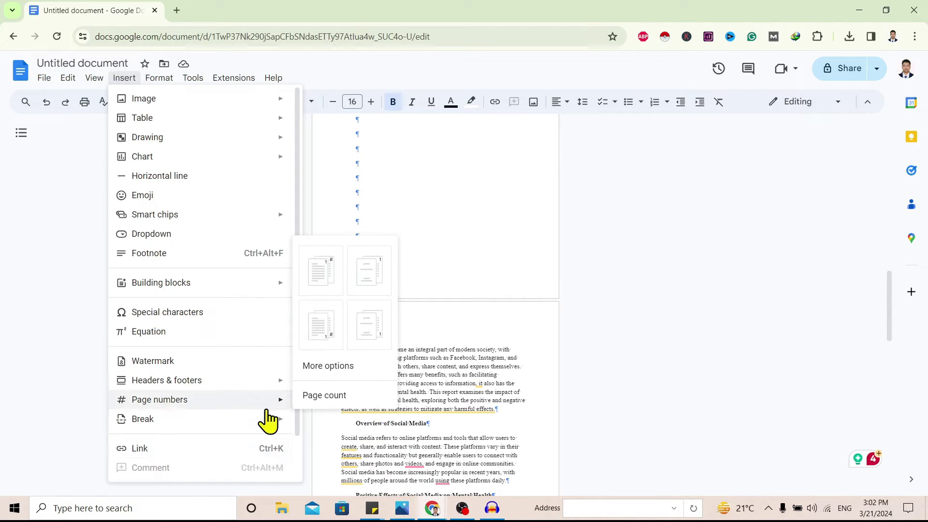
{"action": "mouse_move", "coordinate": [279, 423]}
{"action": "left_click", "coordinate": [381, 462]}
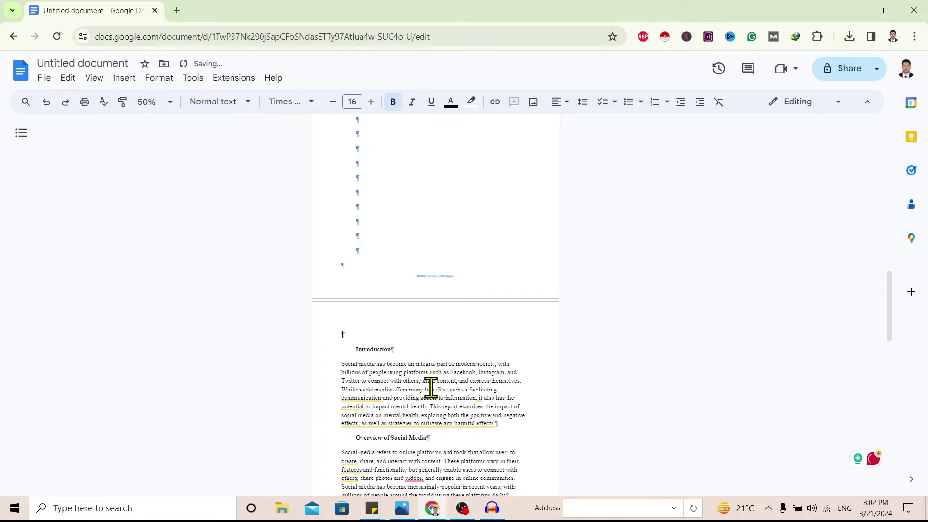
{"action": "key", "text": "ctrl+shift+f"}
{"action": "key", "text": "BackSpace"}
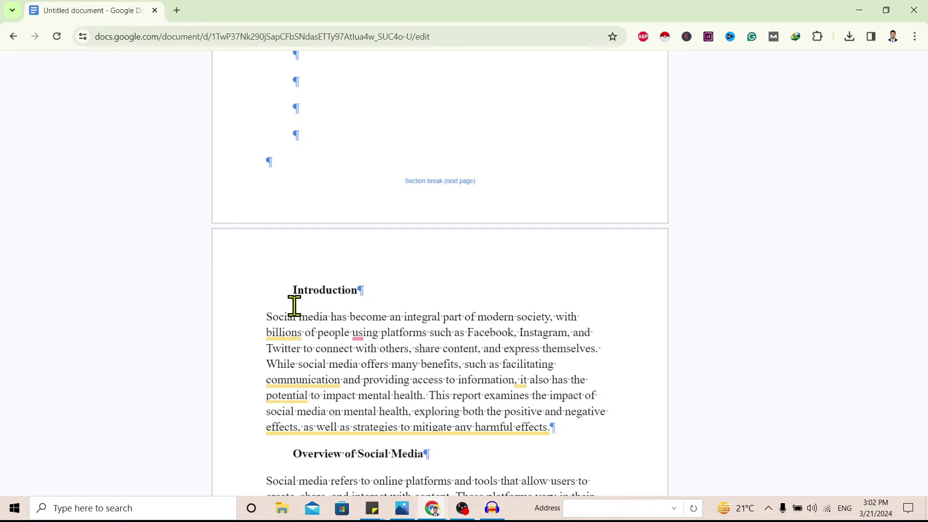
{"action": "key", "text": "ctrl+shift+f"}
{"action": "scroll", "coordinate": [487, 283], "scroll_direction": "up", "scroll_amount": 10}
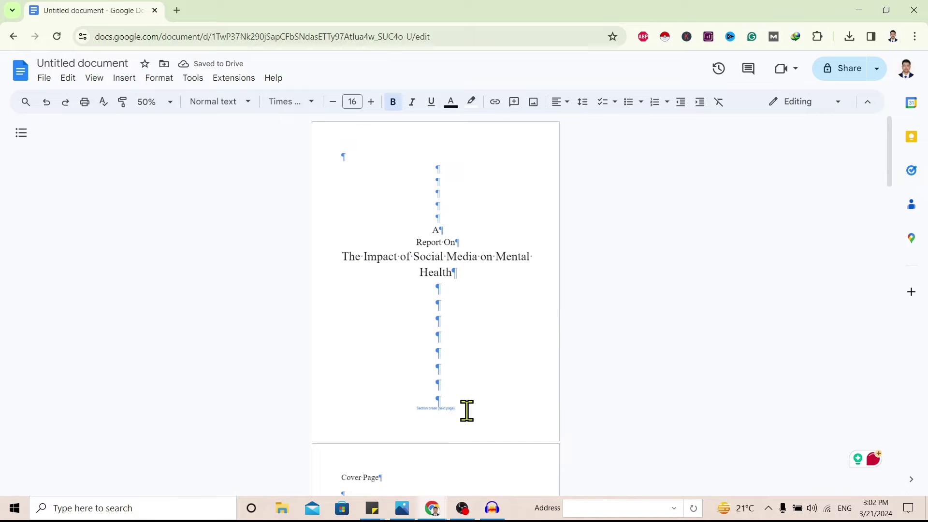
{"action": "scroll", "coordinate": [462, 412], "scroll_direction": "down", "scroll_amount": 1}
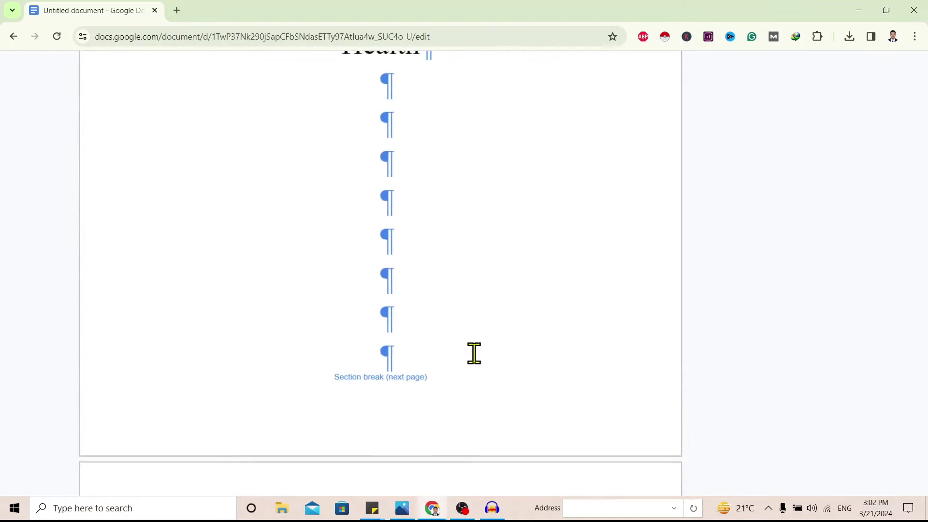
{"action": "scroll", "coordinate": [474, 353], "scroll_direction": "down", "scroll_amount": 6}
{"action": "scroll", "coordinate": [474, 353], "scroll_direction": "down", "scroll_amount": 10}
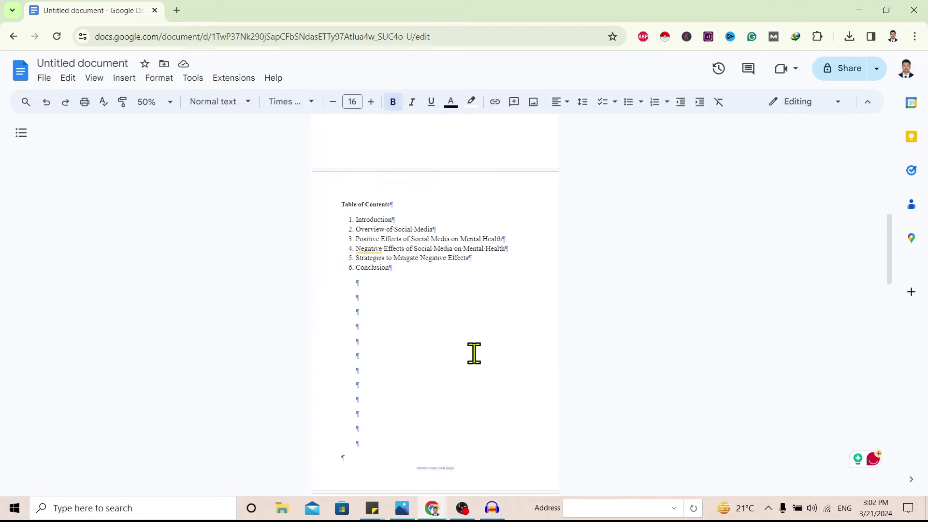
{"action": "scroll", "coordinate": [474, 353], "scroll_direction": "down", "scroll_amount": 10}
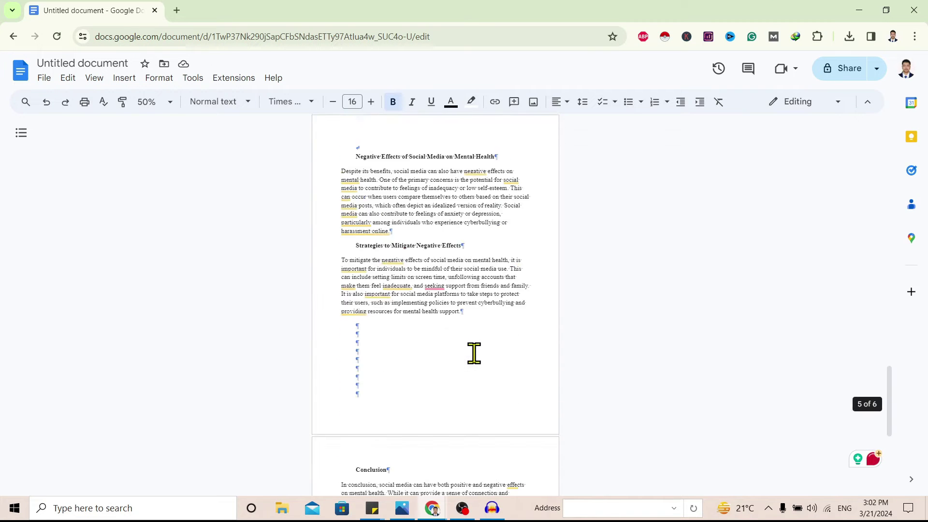
{"action": "scroll", "coordinate": [474, 353], "scroll_direction": "up", "scroll_amount": 20}
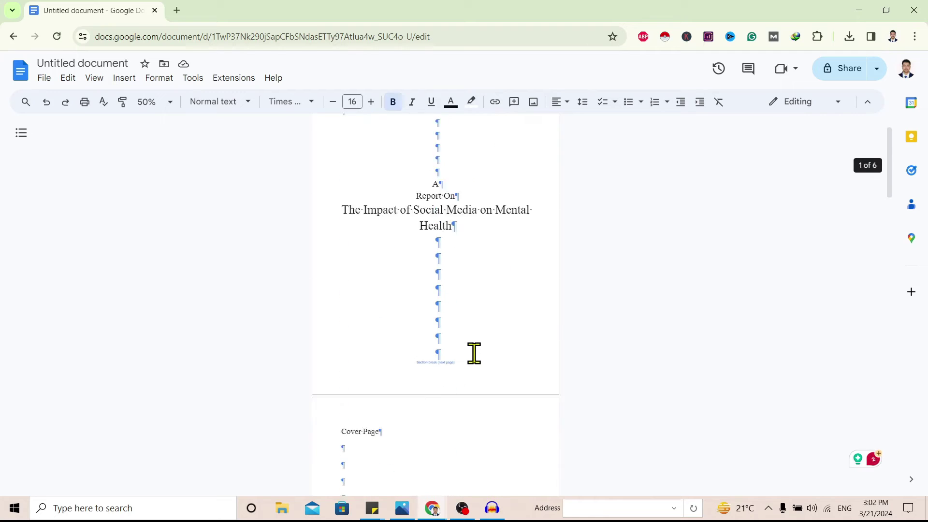
{"action": "left_click", "coordinate": [348, 317]}
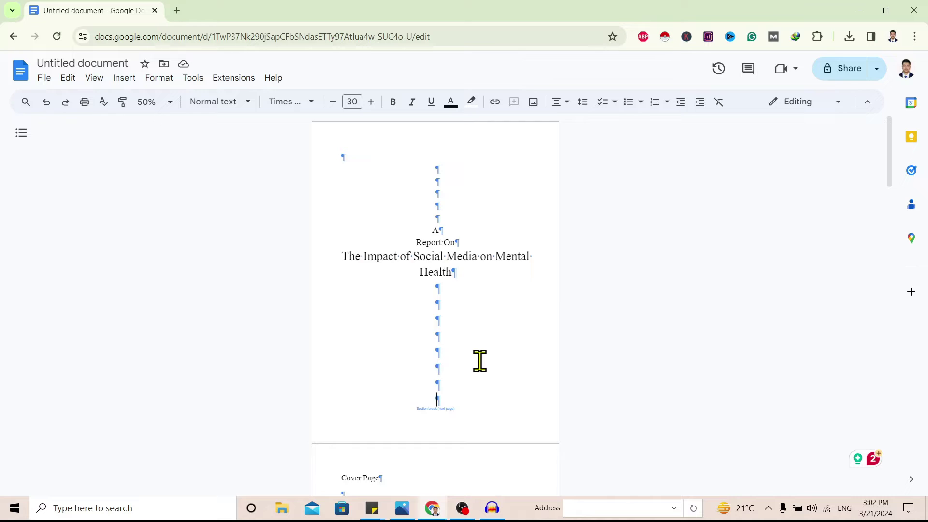
{"action": "scroll", "coordinate": [480, 360], "scroll_direction": "down", "scroll_amount": 5}
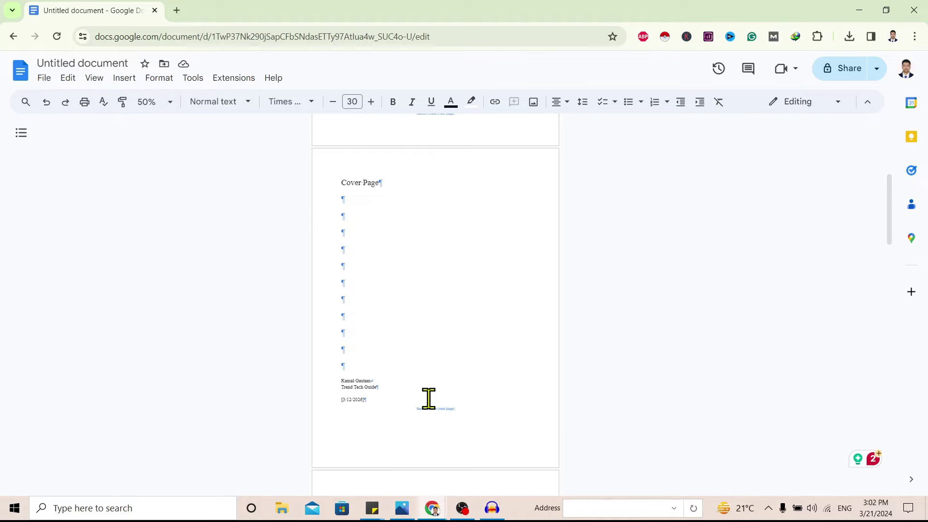
Add header page numbers to the Cover Page section, starting at 1.
{"action": "left_click", "coordinate": [344, 316]}
{"action": "left_click", "coordinate": [124, 78]}
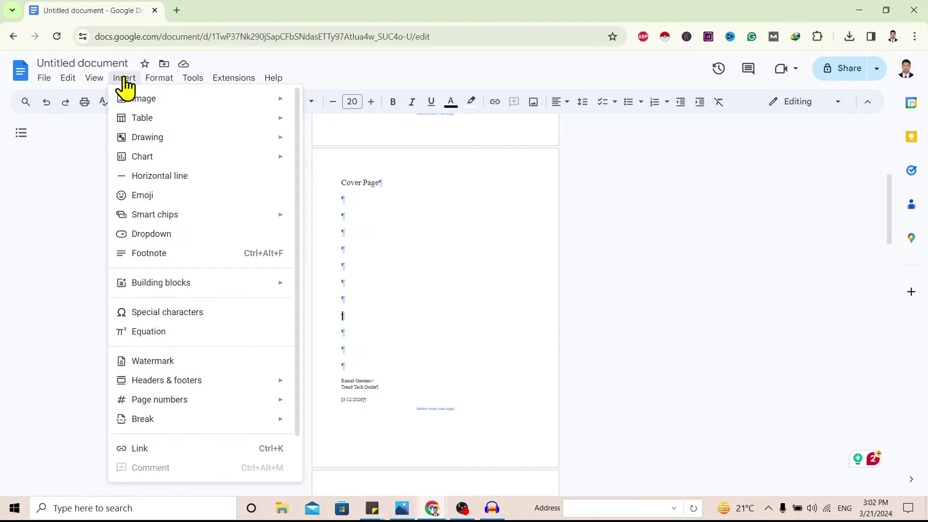
{"action": "mouse_move", "coordinate": [225, 406]}
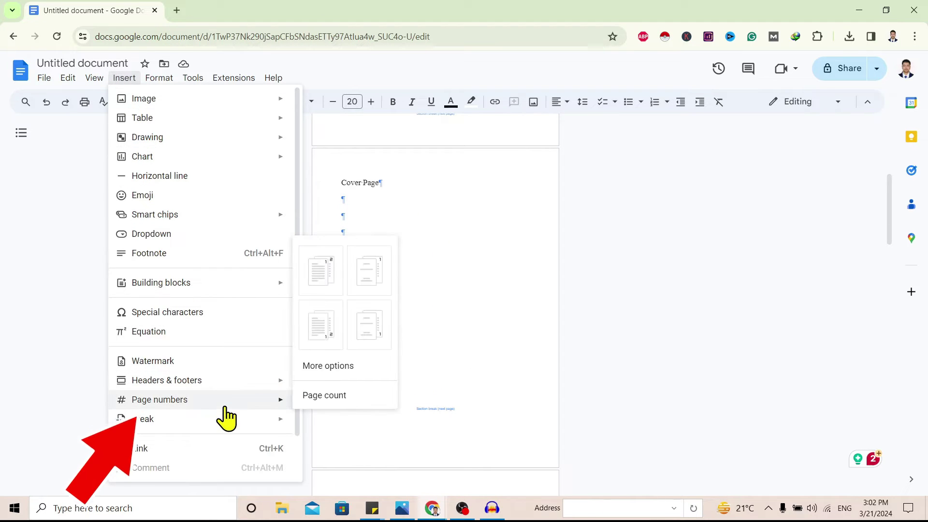
{"action": "left_click", "coordinate": [343, 368]}
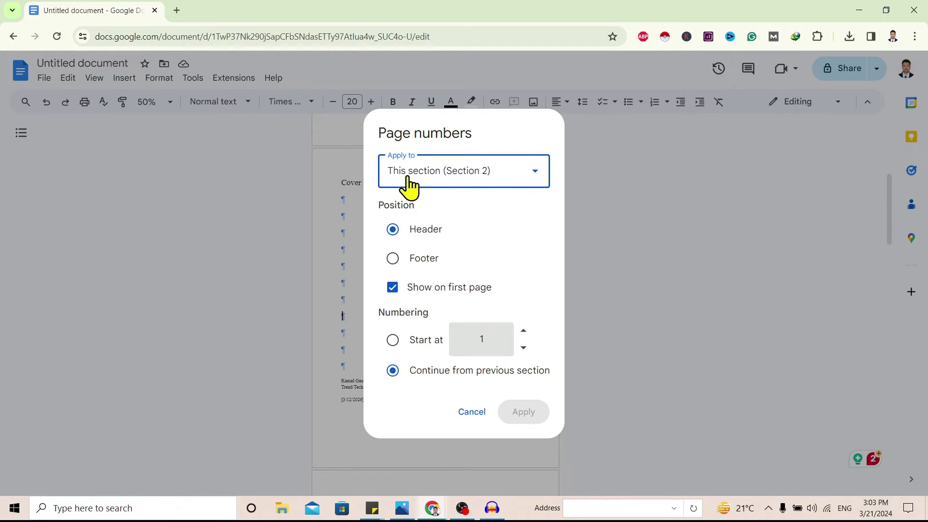
{"action": "left_click", "coordinate": [391, 341]}
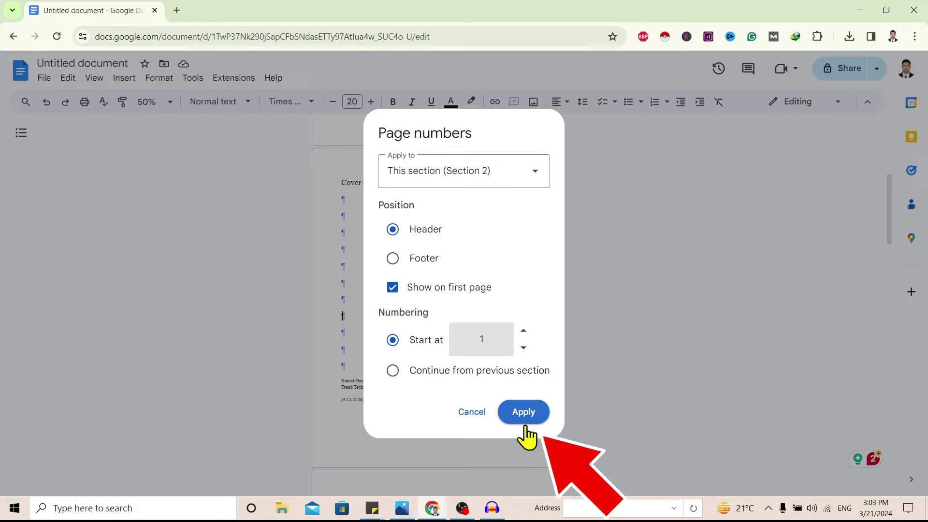
{"action": "left_click", "coordinate": [524, 416]}
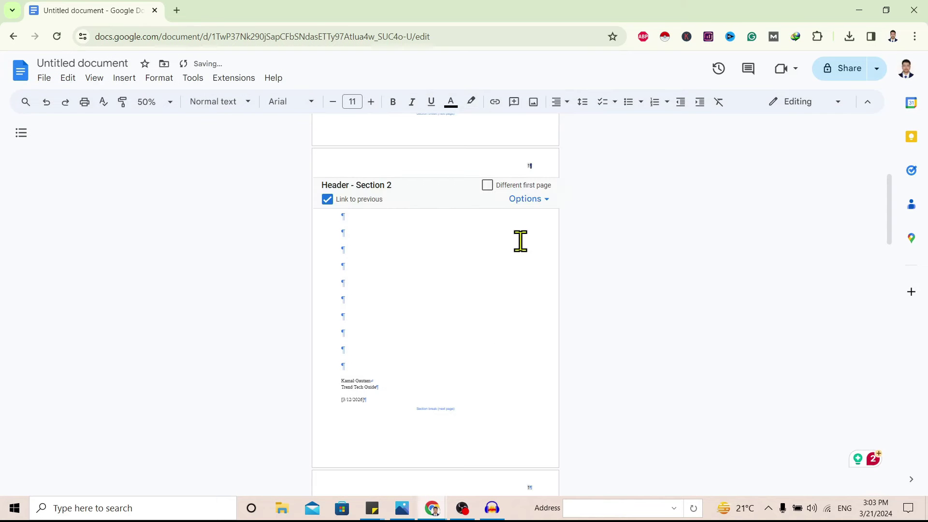
Delete the page number '1' from the Section 2 header.
{"action": "scroll", "coordinate": [520, 241], "scroll_direction": "up", "scroll_amount": 1}
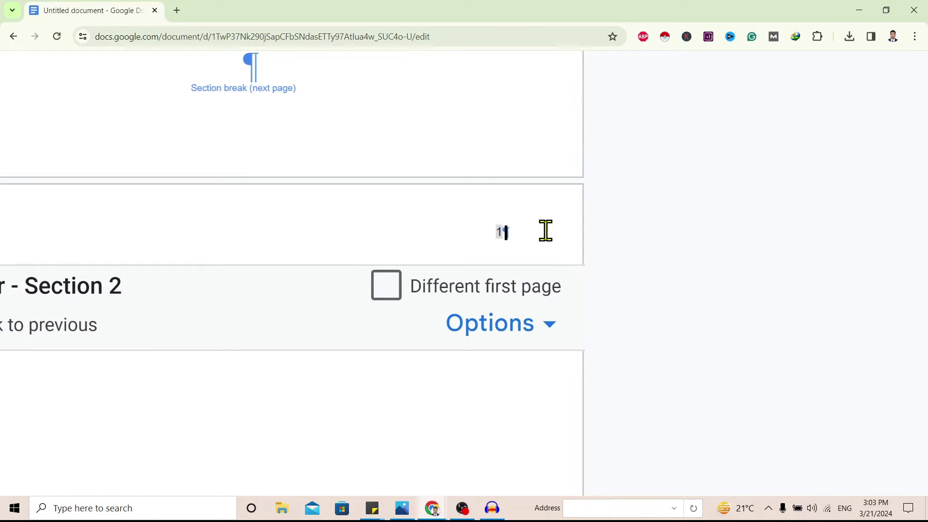
{"action": "scroll", "coordinate": [545, 231], "scroll_direction": "down", "scroll_amount": 5}
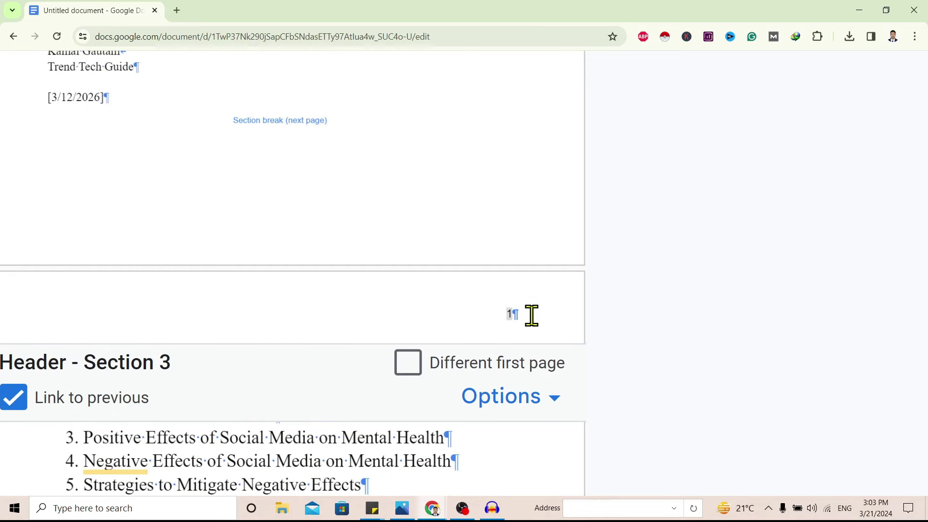
{"action": "scroll", "coordinate": [325, 364], "scroll_direction": "up", "scroll_amount": 1}
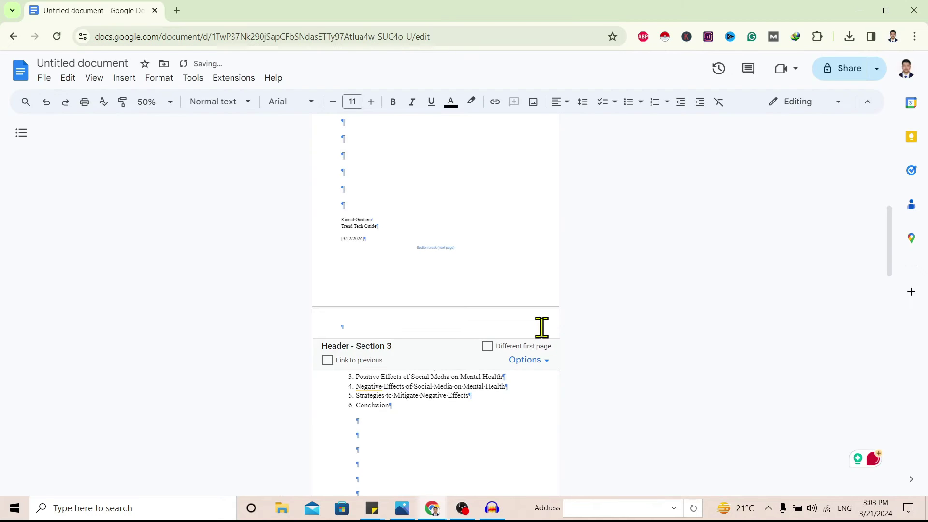
{"action": "scroll", "coordinate": [542, 328], "scroll_direction": "up", "scroll_amount": 5}
{"action": "scroll", "coordinate": [541, 328], "scroll_direction": "down", "scroll_amount": 5}
{"action": "scroll", "coordinate": [542, 328], "scroll_direction": "up", "scroll_amount": 10}
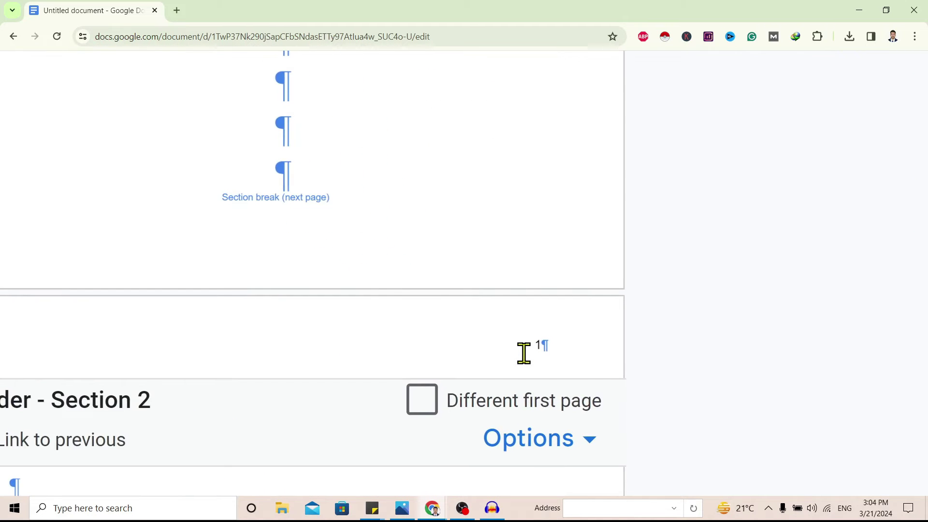
{"action": "left_click_drag", "start_coordinate": [538, 350], "coordinate": [560, 351]}
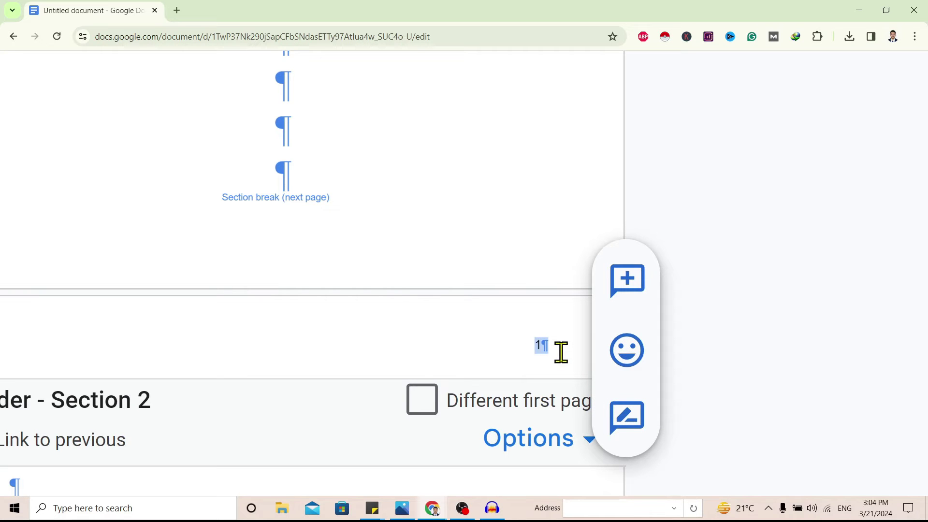
{"action": "key", "text": "BackSpace"}
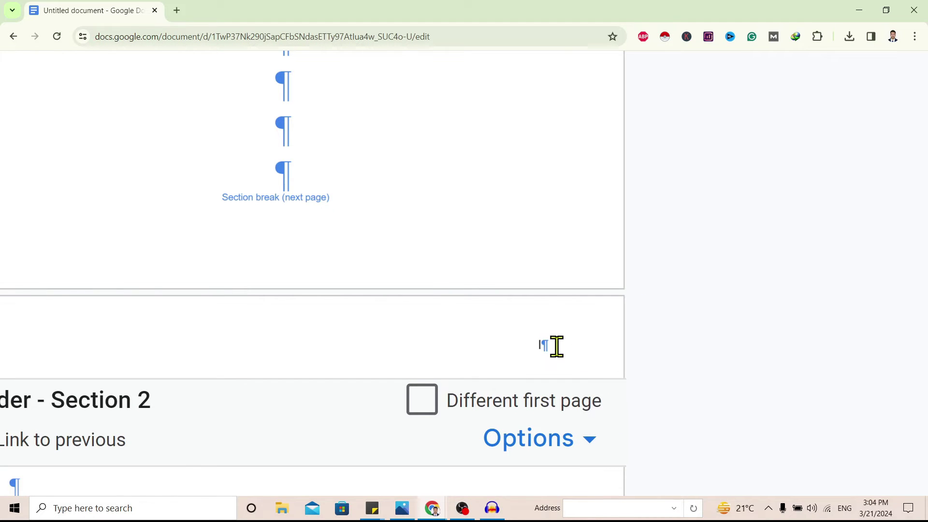
{"action": "scroll", "coordinate": [555, 346], "scroll_direction": "down", "scroll_amount": 10}
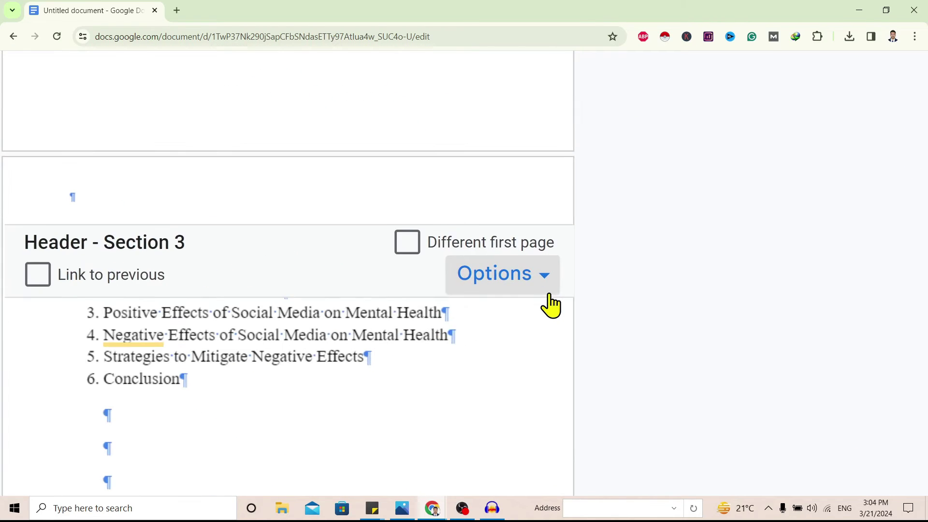
Set the Section 3 header's page numbering to start at 1.
{"action": "left_click", "coordinate": [546, 288]}
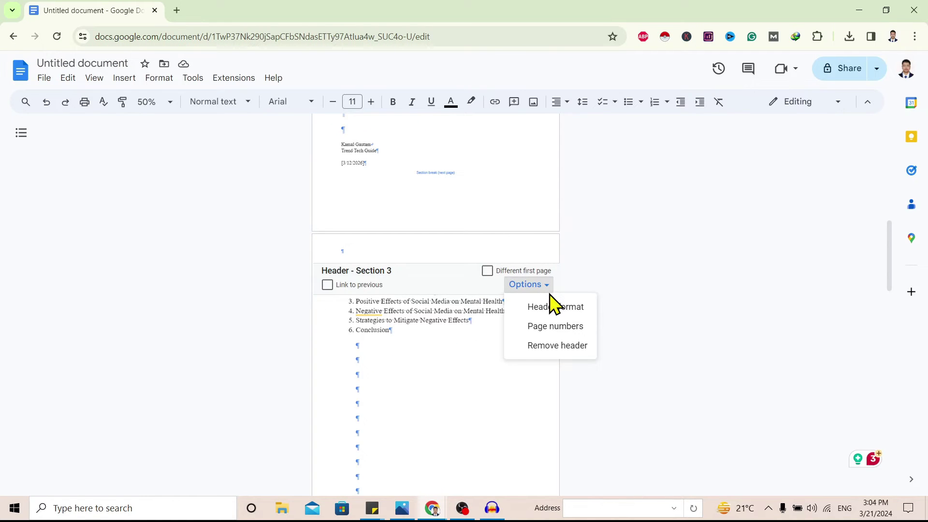
{"action": "left_click", "coordinate": [556, 327]}
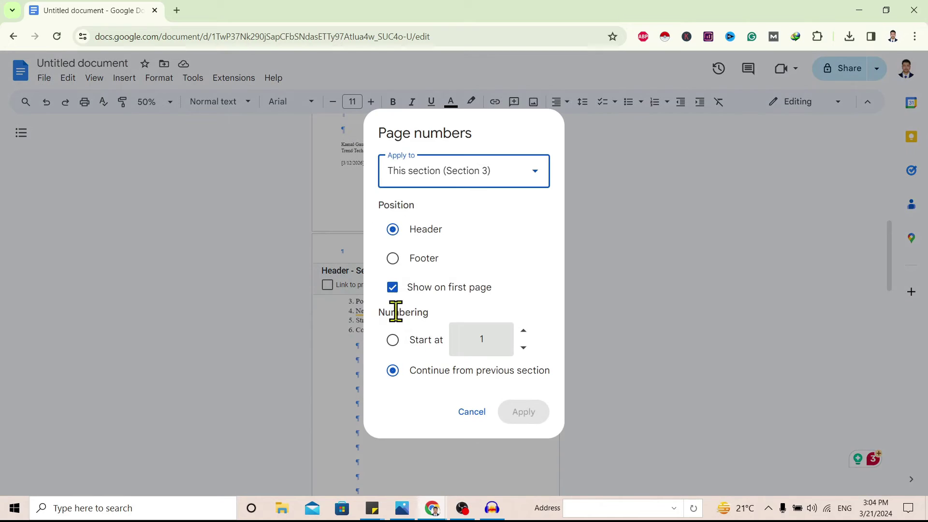
{"action": "left_click", "coordinate": [393, 340]}
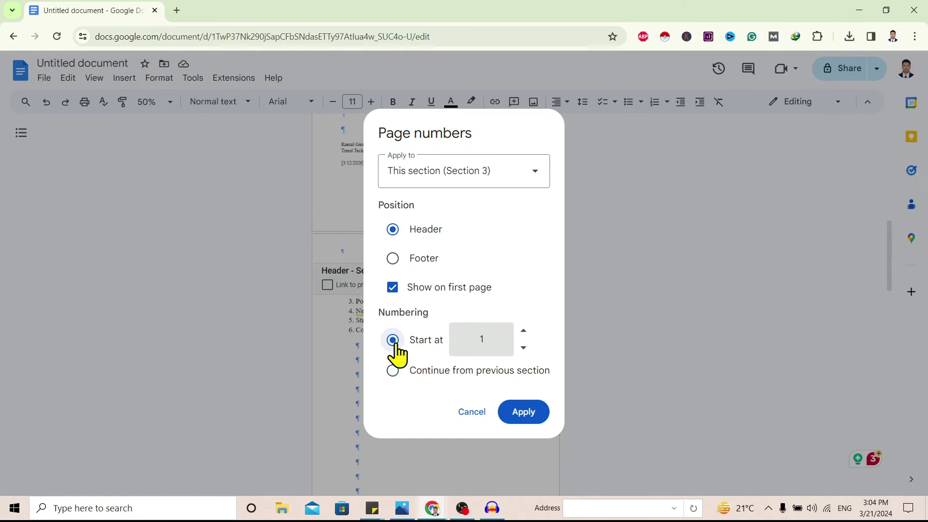
{"action": "left_click", "coordinate": [523, 411]}
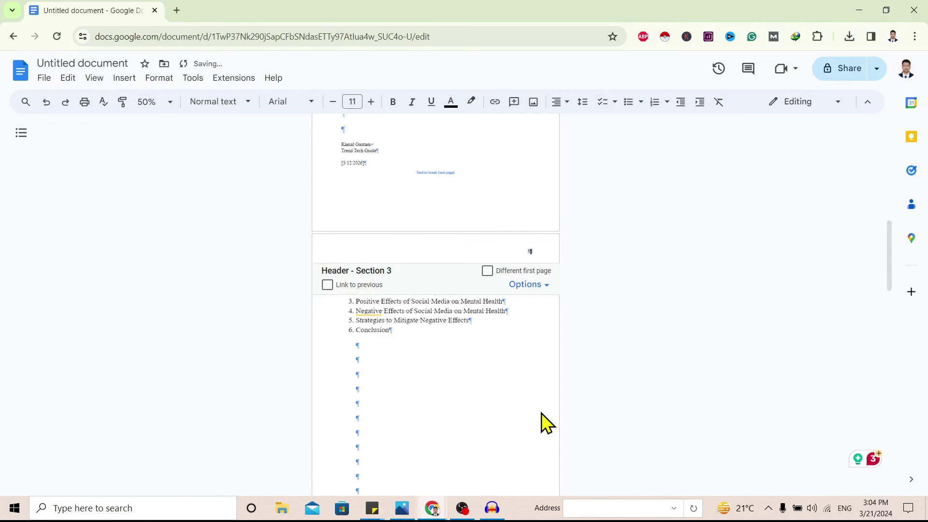
Replace the new Section 3 header page number with 'II'.
{"action": "double_click", "coordinate": [440, 299]}
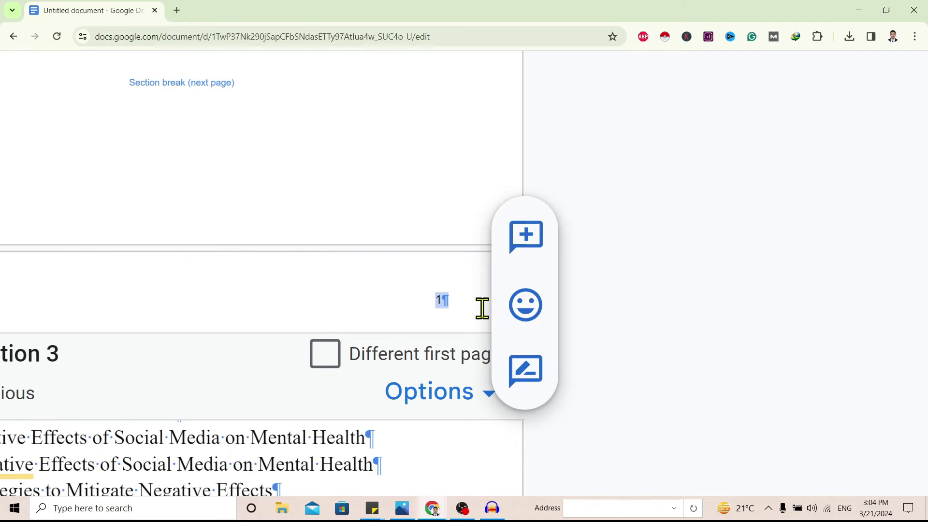
{"action": "type", "text": "II"}
{"action": "scroll", "coordinate": [603, 330], "scroll_direction": "up", "scroll_amount": 5}
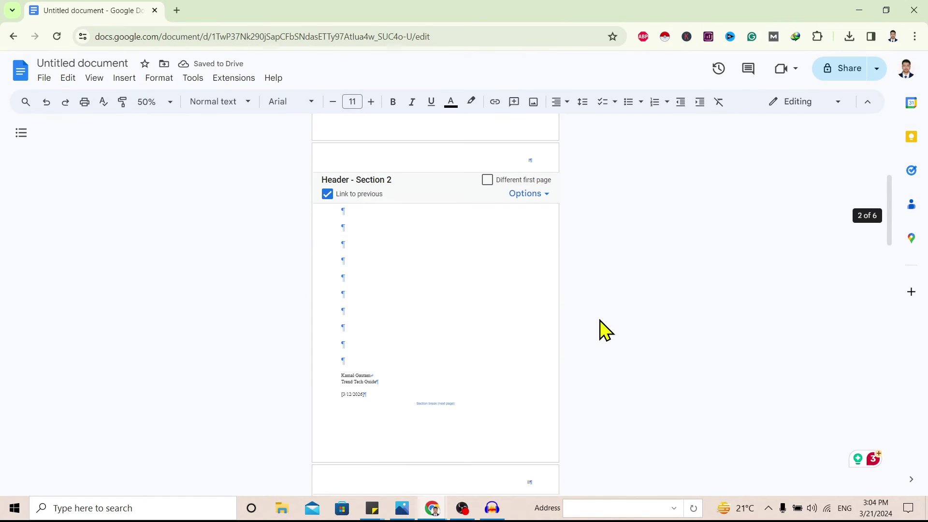
{"action": "scroll", "coordinate": [584, 435], "scroll_direction": "down", "scroll_amount": 4}
{"action": "scroll", "coordinate": [578, 332], "scroll_direction": "down", "scroll_amount": 3}
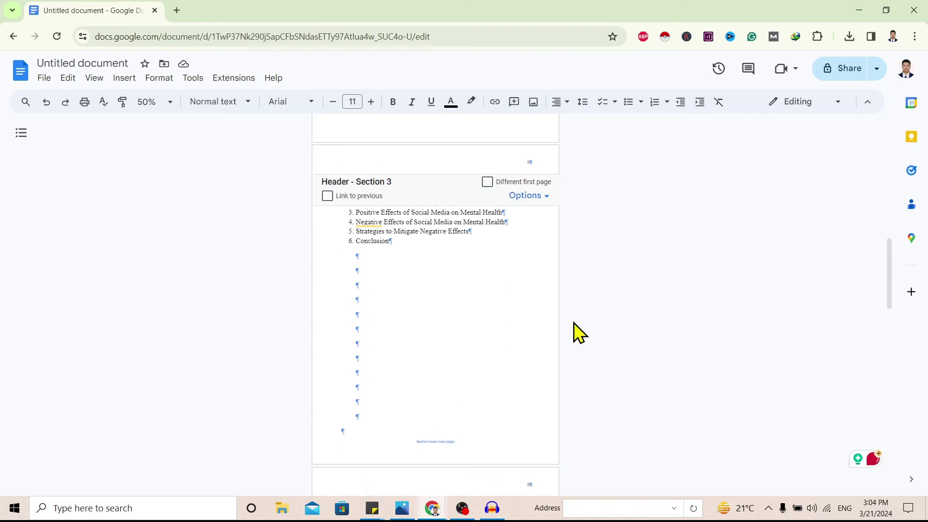
{"action": "scroll", "coordinate": [578, 333], "scroll_direction": "down", "scroll_amount": 5}
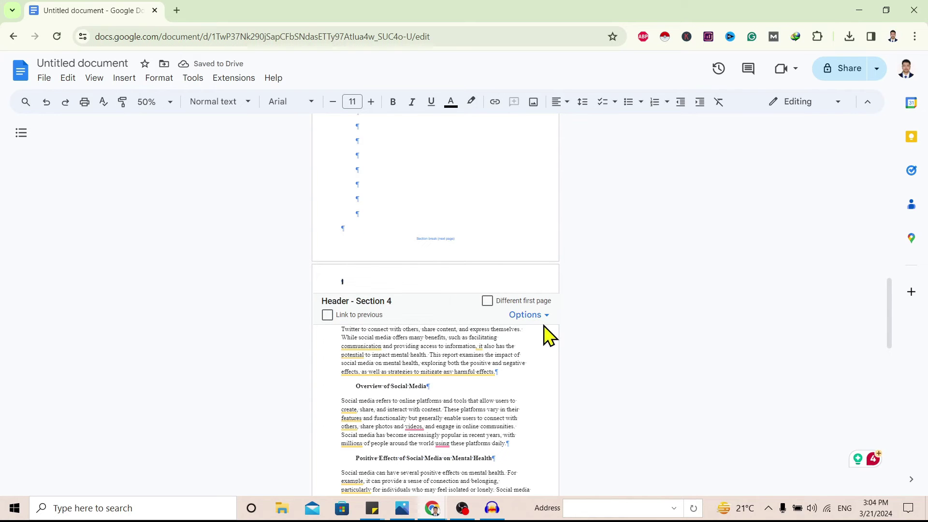
Set the Section 4 header's page numbering to start at 1.
{"action": "left_click", "coordinate": [533, 316]}
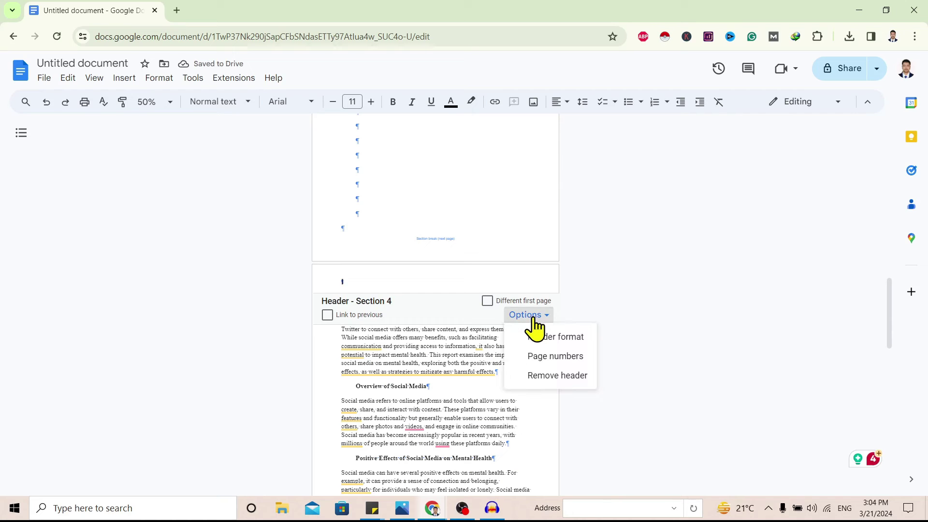
{"action": "left_click", "coordinate": [561, 357]}
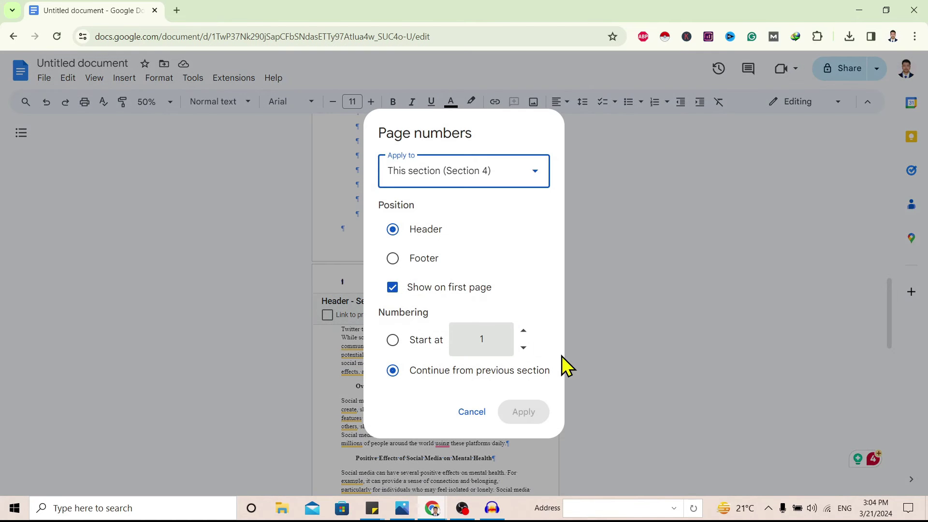
{"action": "left_click", "coordinate": [393, 340]}
{"action": "left_click", "coordinate": [531, 419]}
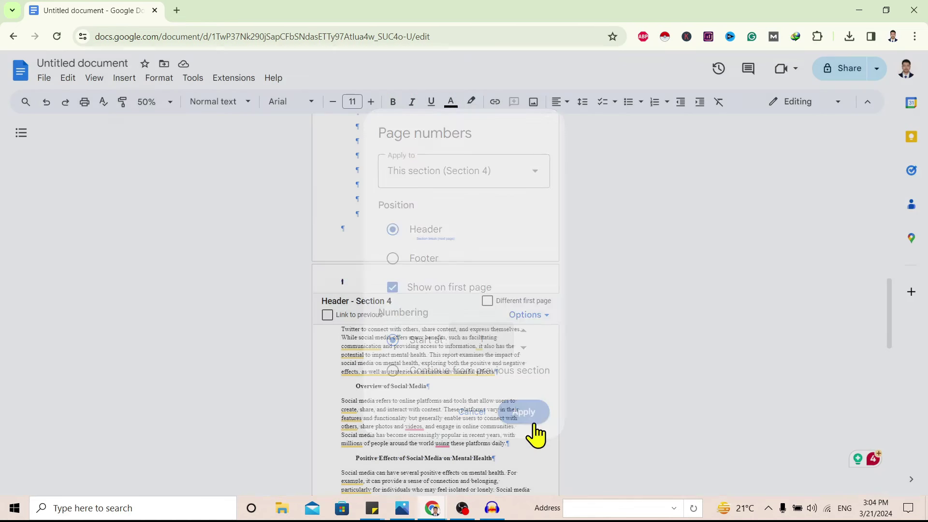
{"action": "left_click", "coordinate": [98, 81]}
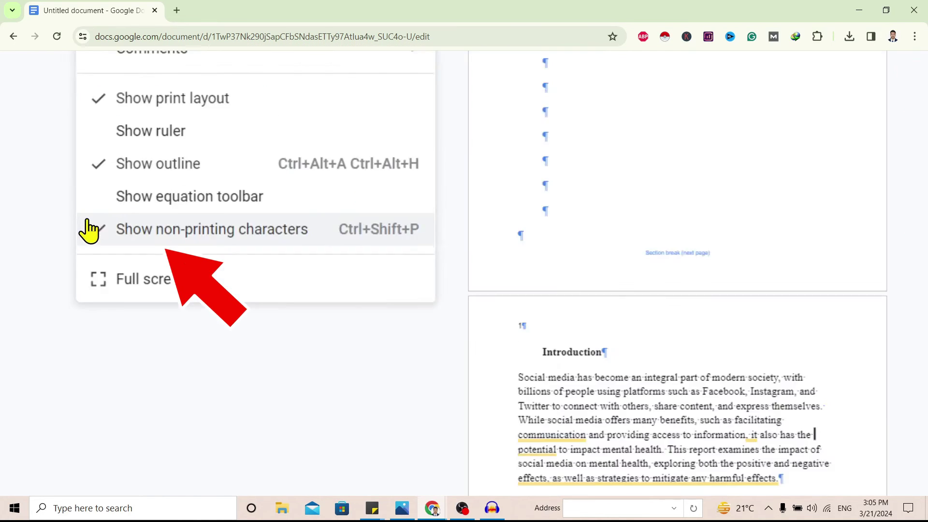
Hide non-printing characters and review each section's page numbers, Introduction through Conclusion.
{"action": "left_click", "coordinate": [92, 230]}
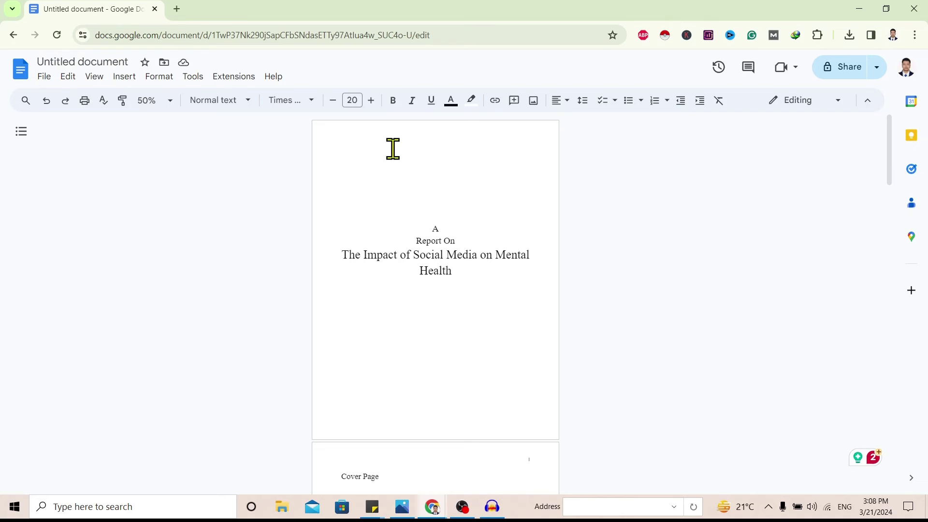
{"action": "left_click_drag", "start_coordinate": [393, 149], "coordinate": [455, 303]}
{"action": "left_click", "coordinate": [474, 388]}
{"action": "scroll", "coordinate": [472, 387], "scroll_direction": "down", "scroll_amount": 4}
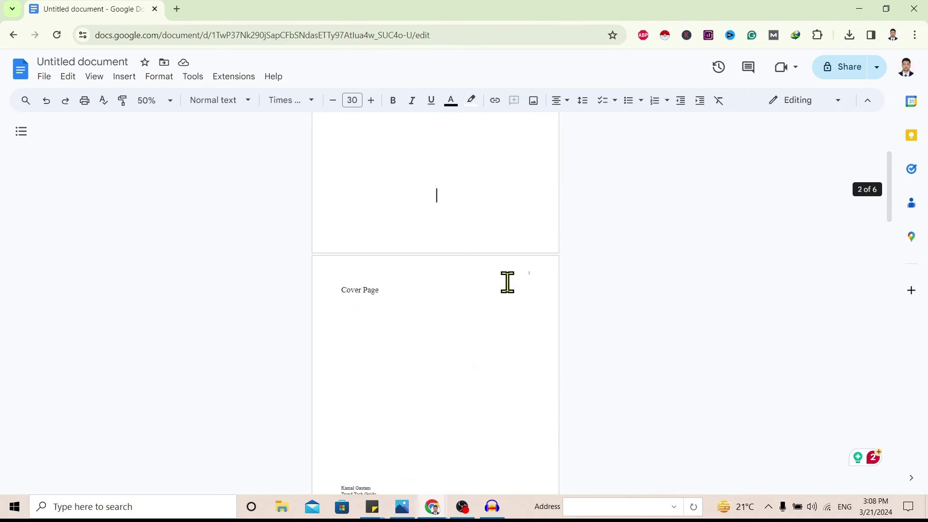
{"action": "scroll", "coordinate": [572, 270], "scroll_direction": "down", "scroll_amount": 7}
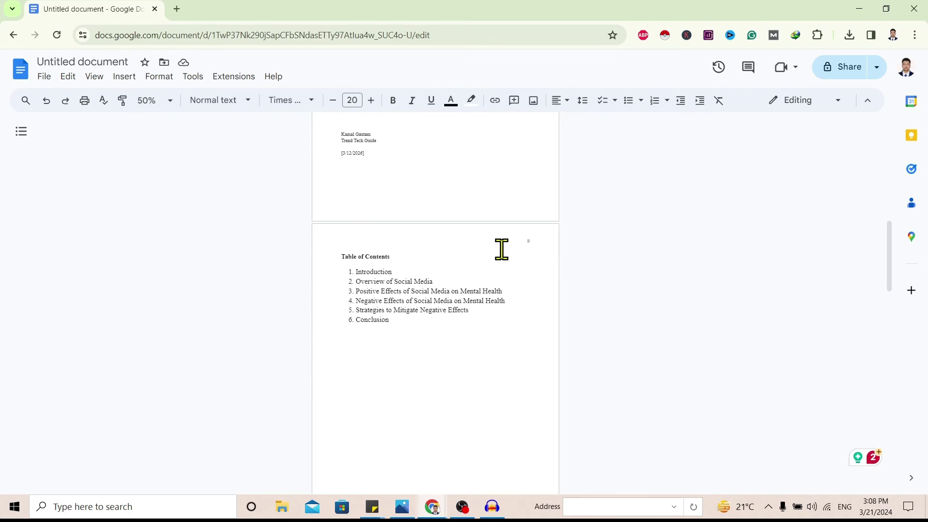
{"action": "scroll", "coordinate": [548, 236], "scroll_direction": "down", "scroll_amount": 5}
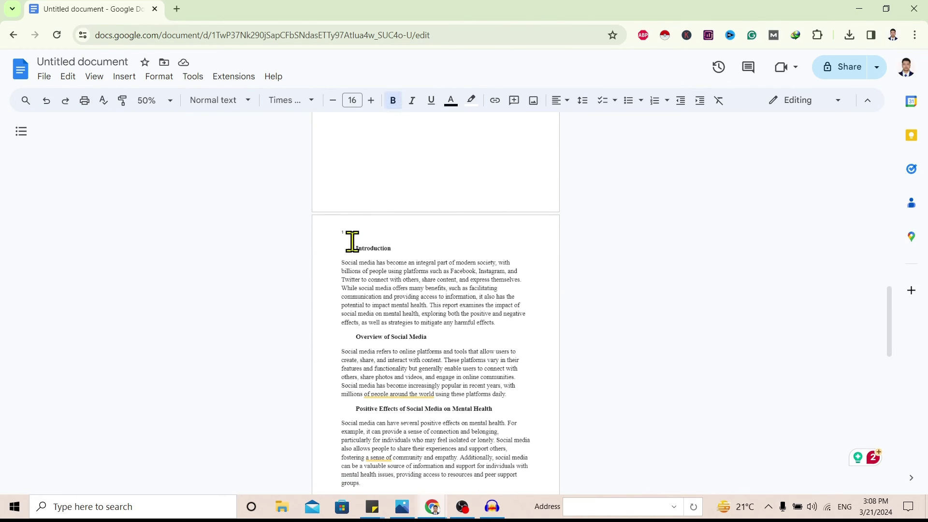
{"action": "scroll", "coordinate": [353, 243], "scroll_direction": "down", "scroll_amount": 10}
{"action": "scroll", "coordinate": [355, 243], "scroll_direction": "down", "scroll_amount": 8}
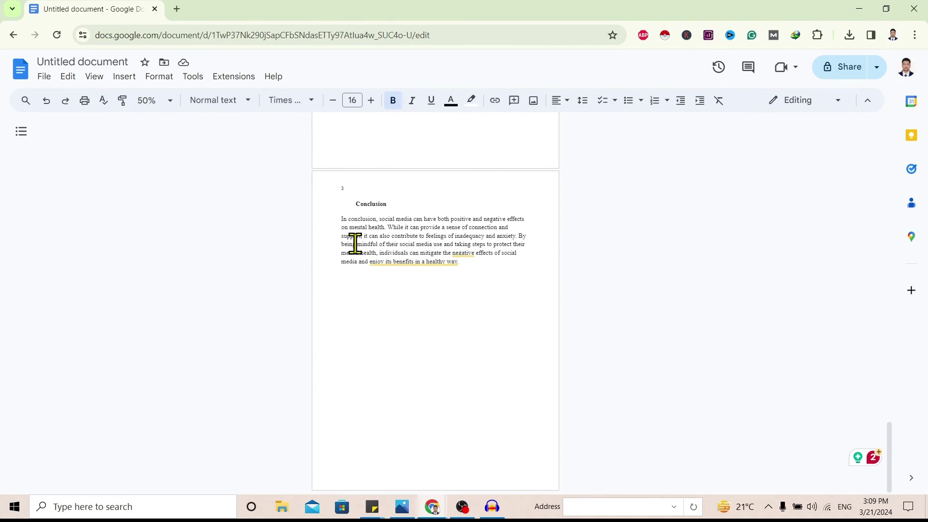
{"action": "scroll", "coordinate": [355, 243], "scroll_direction": "up", "scroll_amount": 15}
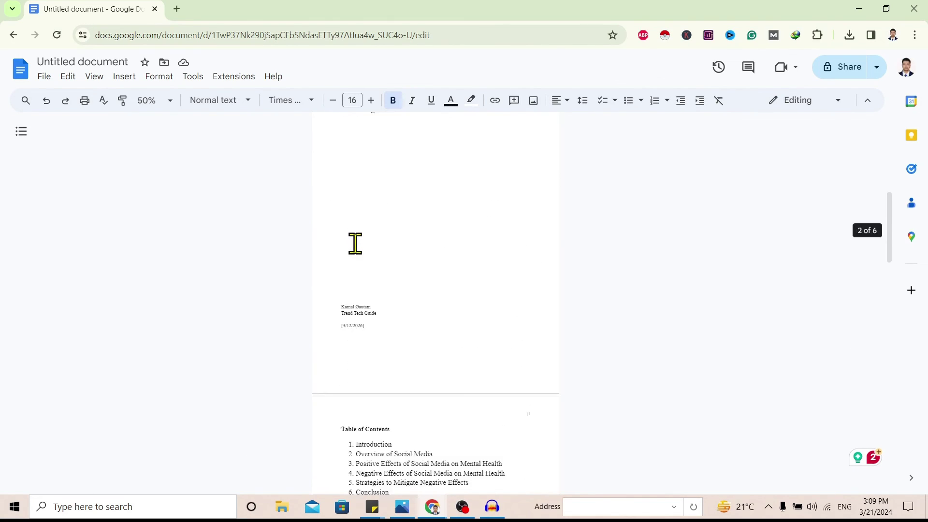